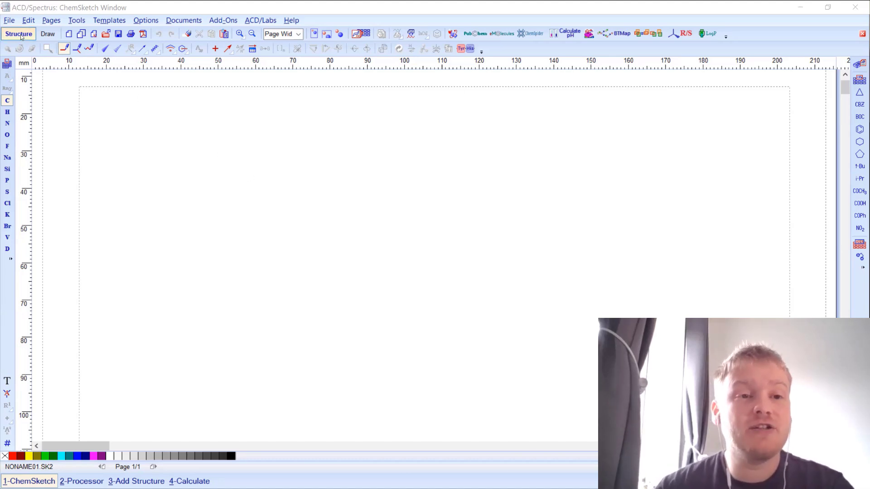
Step: Draw 2-phenylnaphthalene by placing a benzene ring, bonding a second ring and fusing a third
left_click(21, 34)
left_click(47, 36)
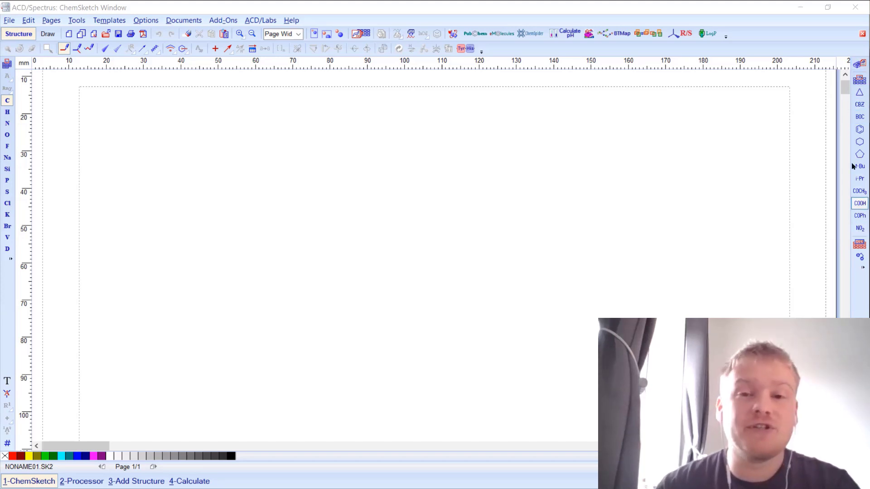
left_click(859, 130)
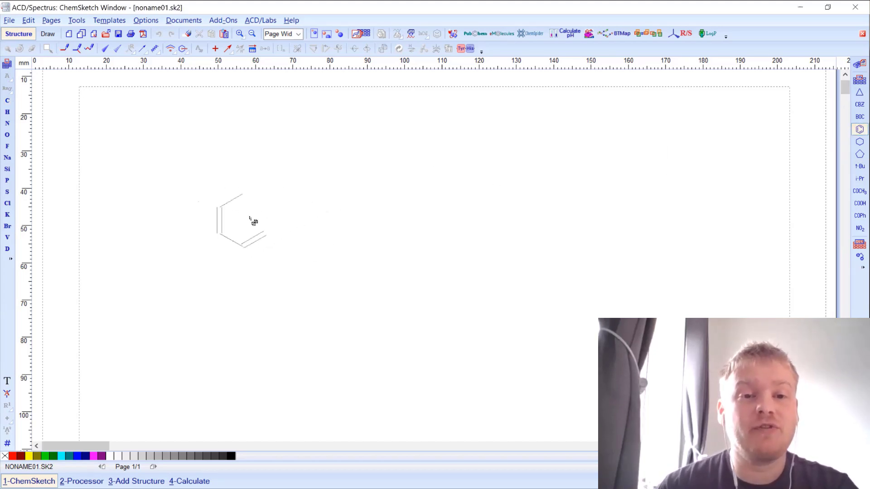
left_click(237, 197)
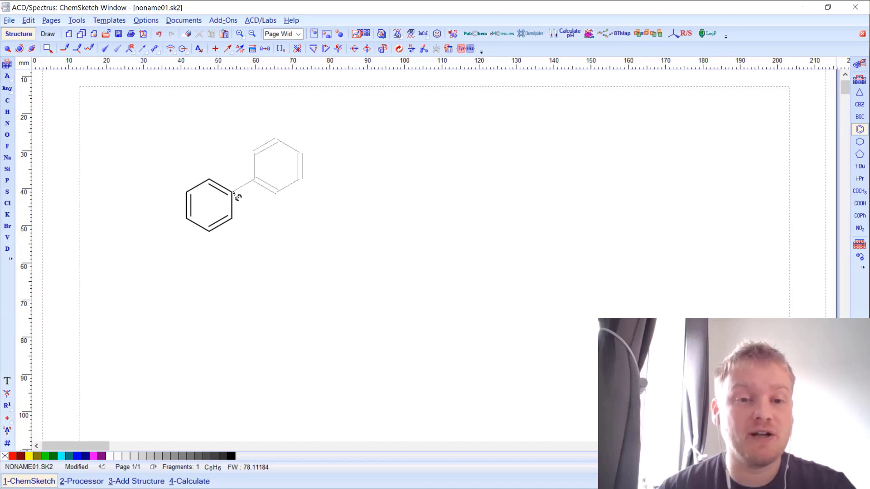
left_click(255, 195)
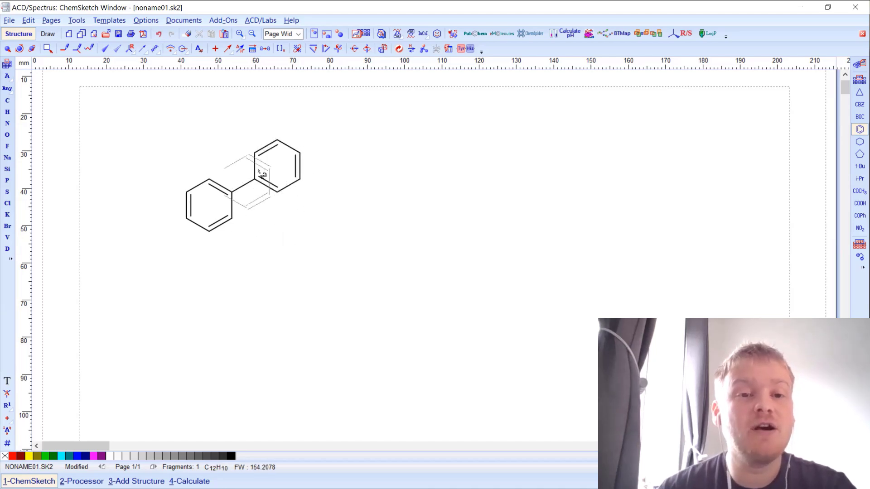
left_click(303, 174)
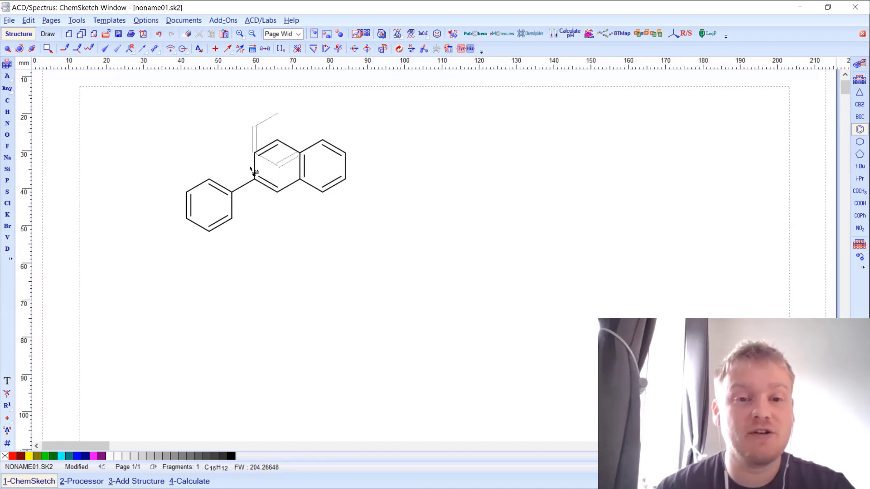
Step: Draw a CH branch with two ethyl arms on the naphthalene's lower-right carbon, then Clean Structure
left_click(8, 101)
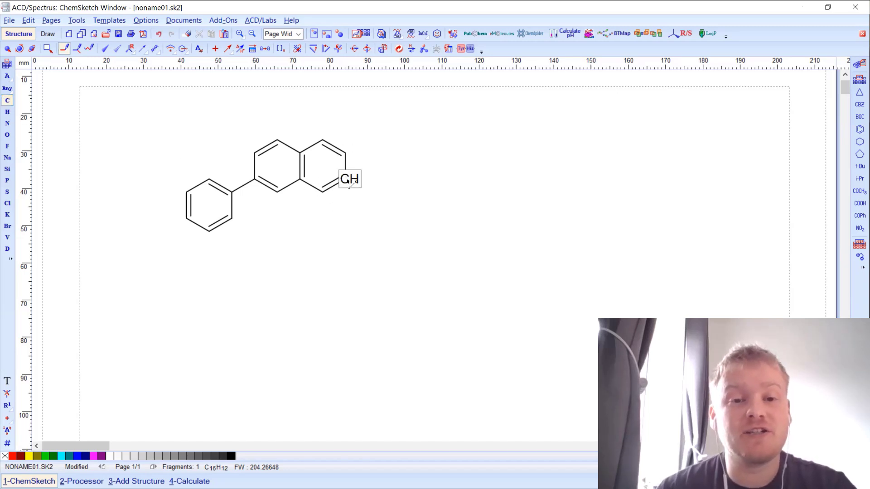
left_click(349, 182)
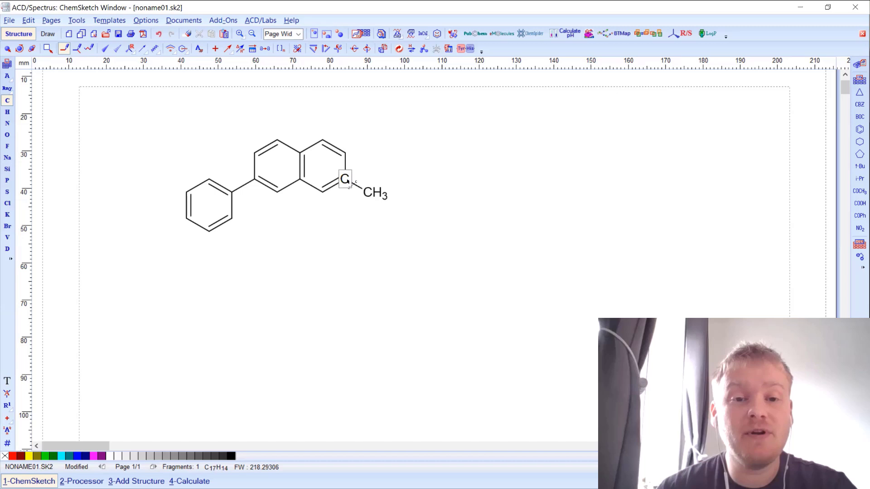
left_click(368, 194)
left_click(369, 218)
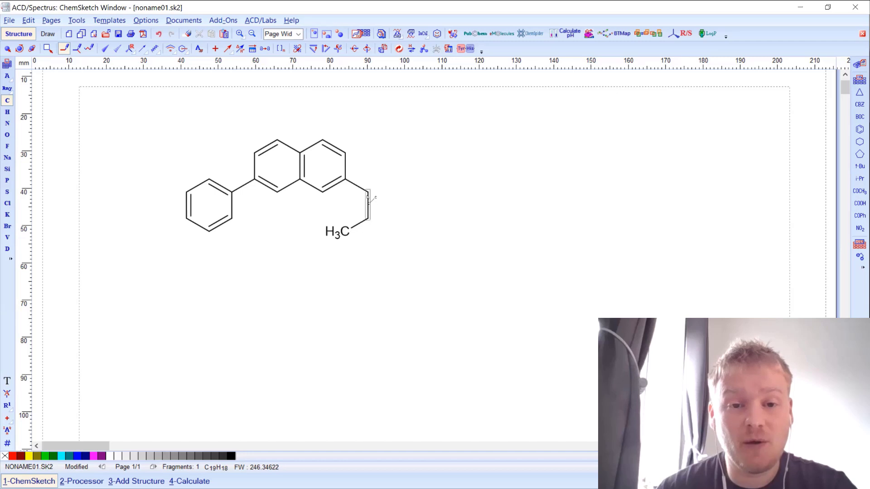
left_click(369, 193)
left_click(396, 168)
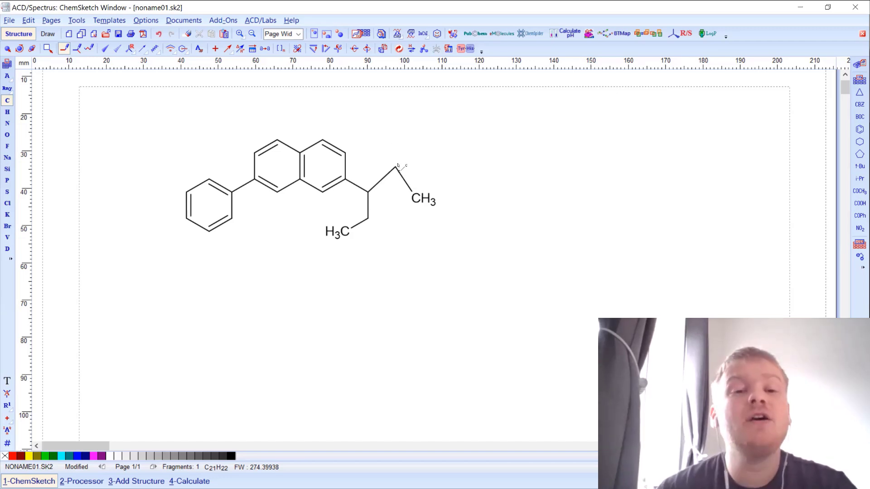
left_click(398, 50)
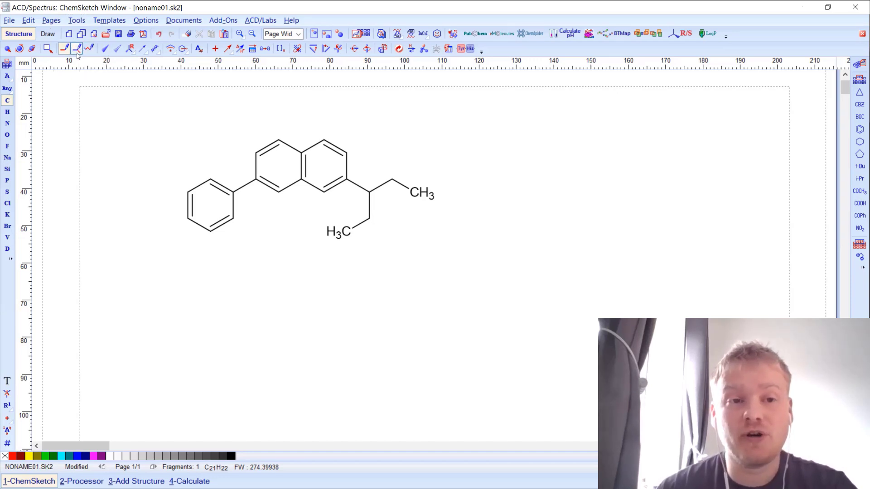
Step: Draw a six-carbon chain from the benzene's bottom carbon and clean up, undoing the stray double bond
left_click(77, 48)
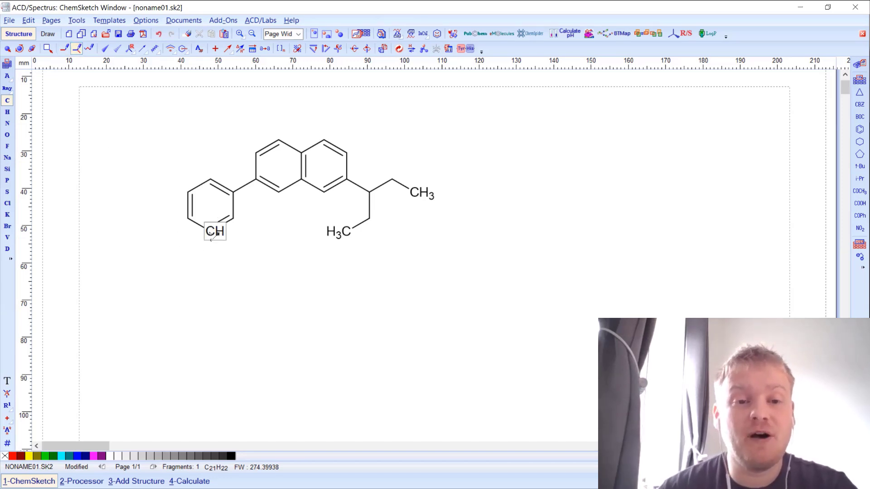
left_click(211, 232)
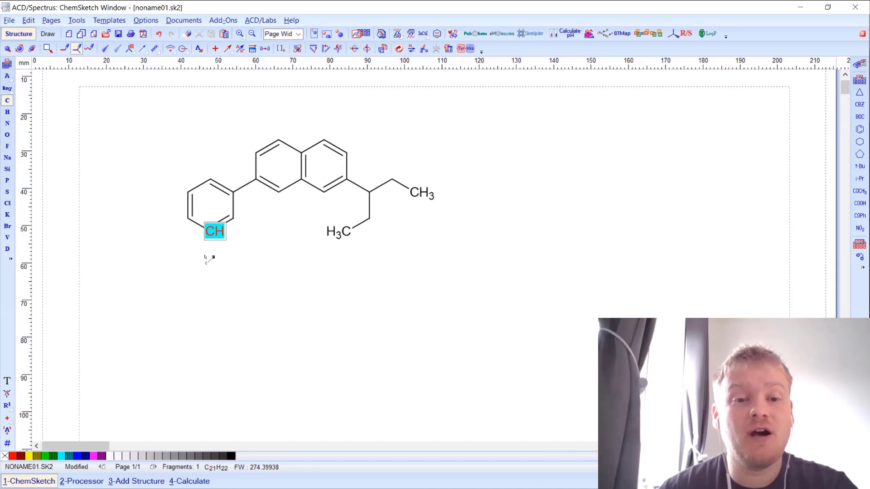
mouse_move(241, 268)
left_mouse_down()
mouse_move(249, 272)
mouse_move(230, 284)
mouse_move(260, 280)
mouse_move(277, 218)
left_mouse_up()
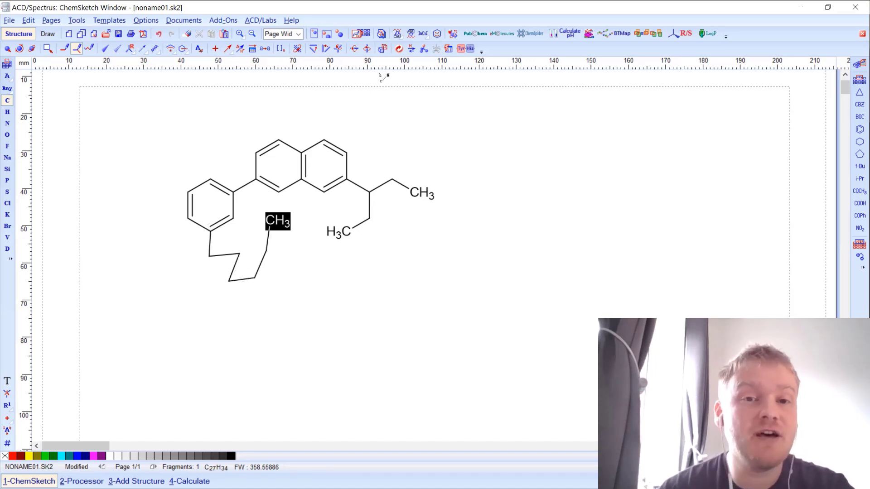
left_click(399, 49)
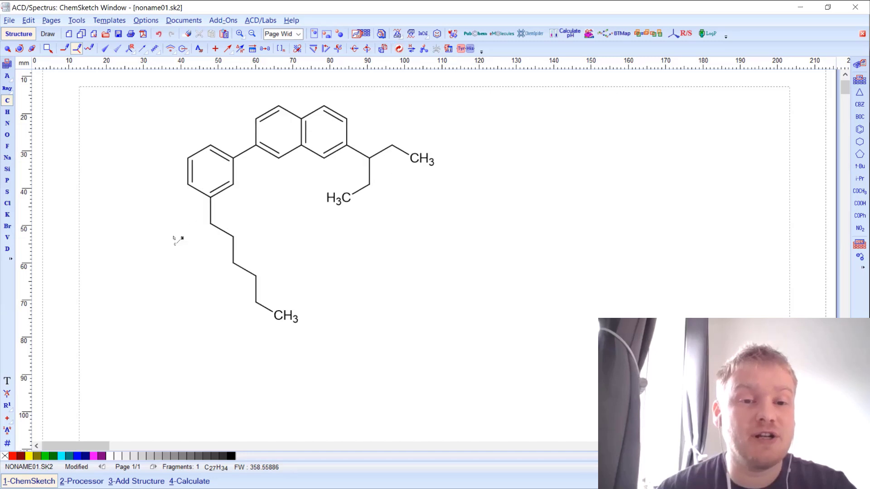
left_click(233, 249)
key("ctrl+z")
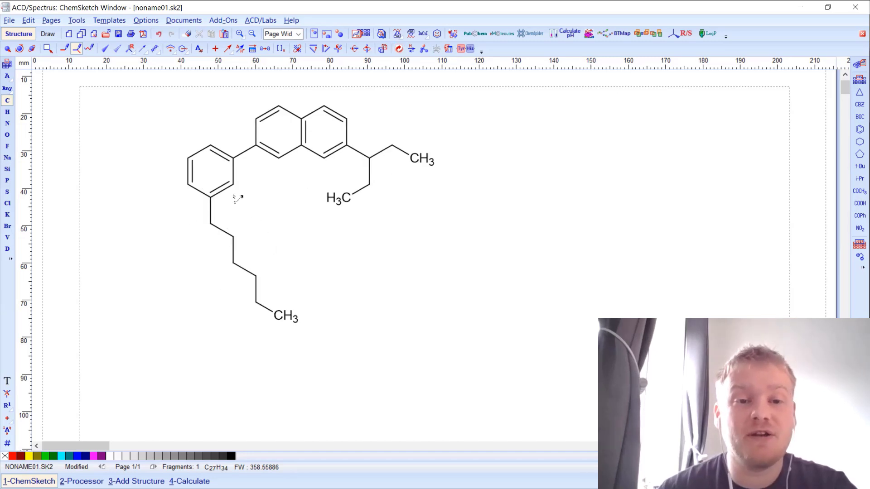
Step: Add a second hexyl chain on the neighbouring ring carbon and change the branch's terminal methyl to fluorine
left_click(90, 49)
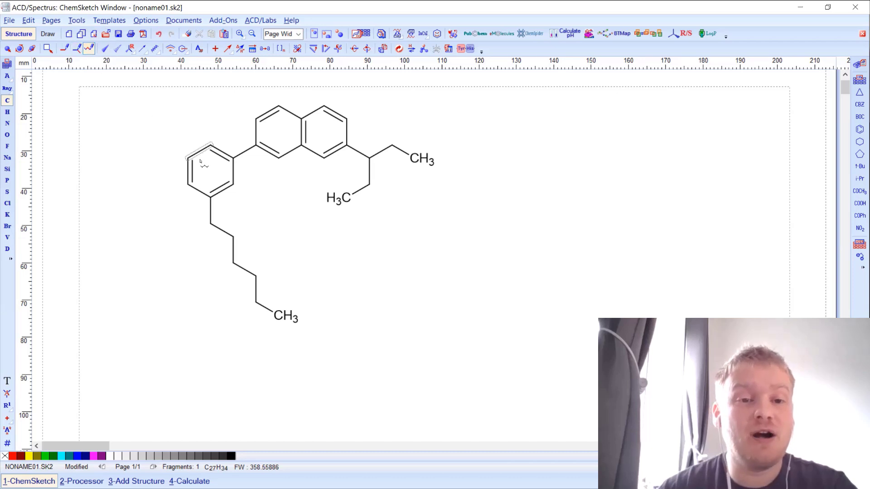
left_click_drag(233, 185, 320, 264)
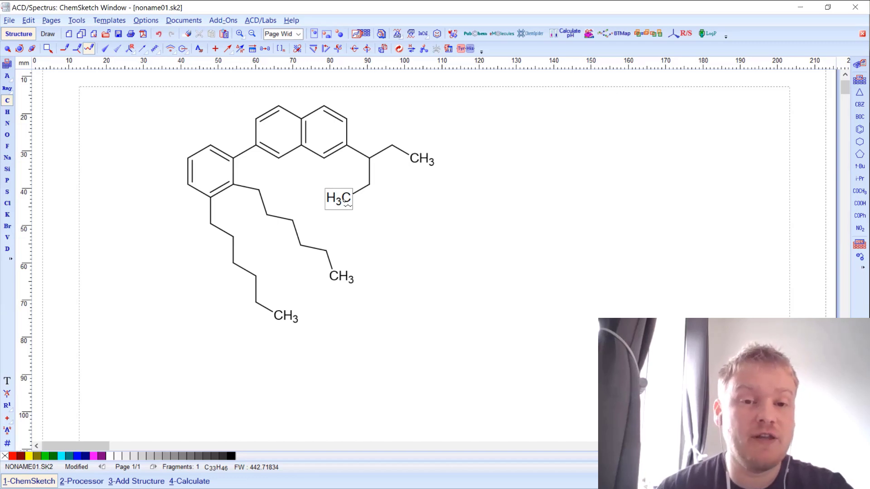
key("f")
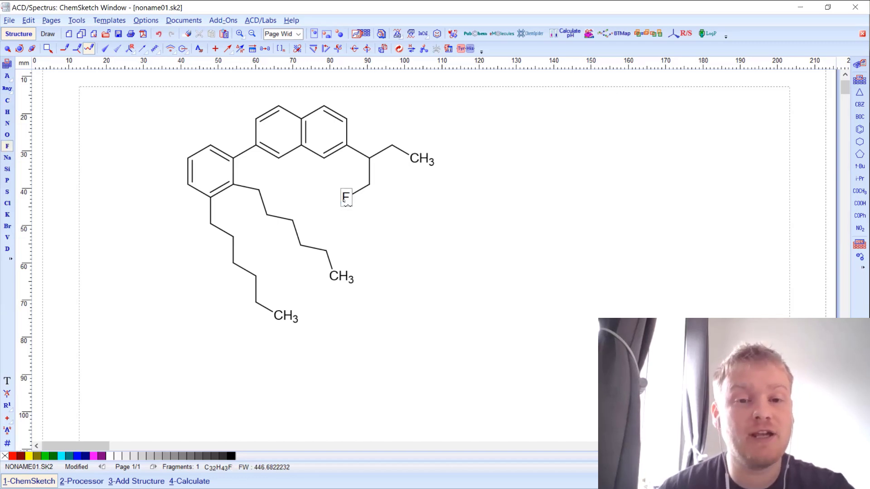
Step: Change the branch CH carbon to oxygen, clean the hexyl chain into a zigzag, and open the Table of Radicals
key("o")
left_click(372, 160)
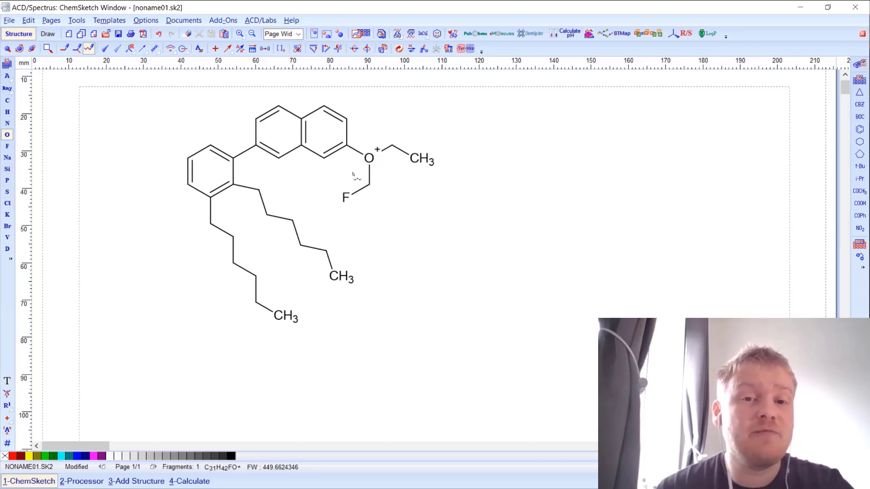
left_click(399, 49)
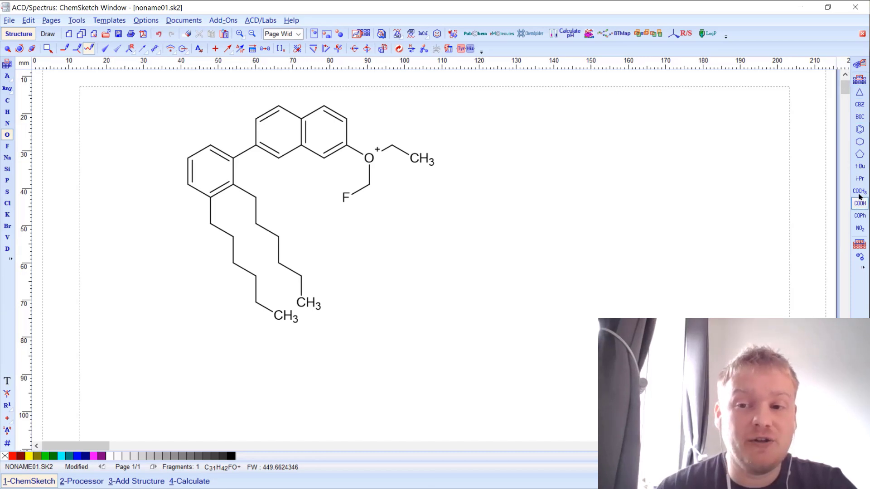
left_click(858, 80)
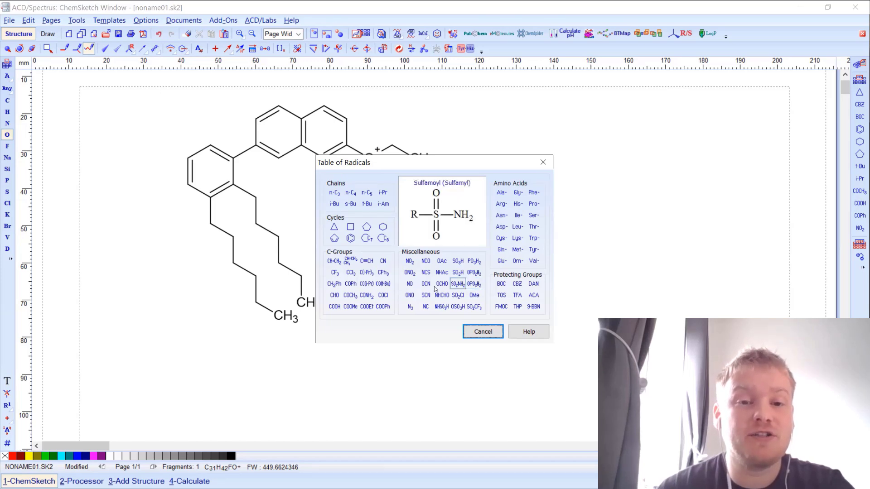
Step: Cap the oxonium's ethyl arm with a cyclopentane ring from the radical table, then select the reaction arrow tool
left_click(366, 227)
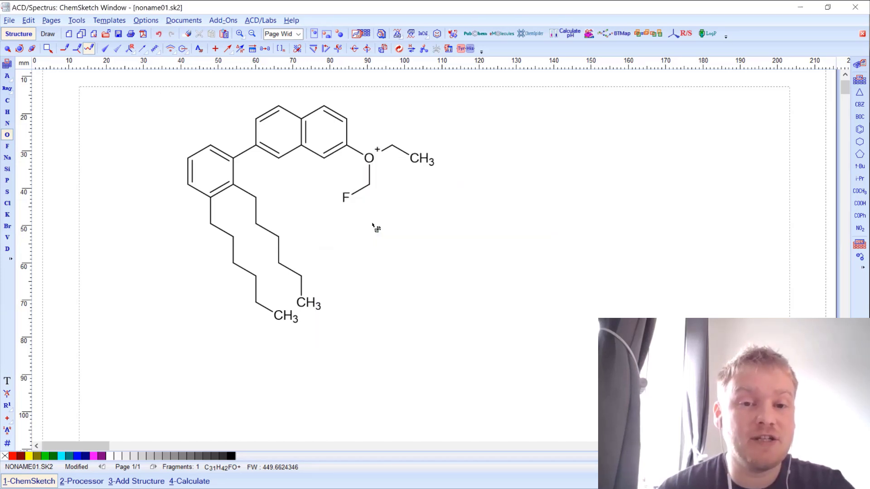
left_click(427, 166)
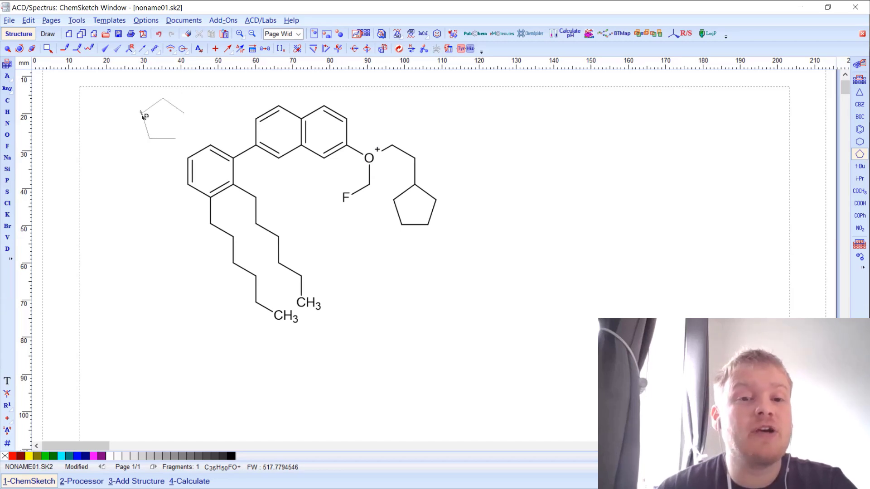
left_click(227, 49)
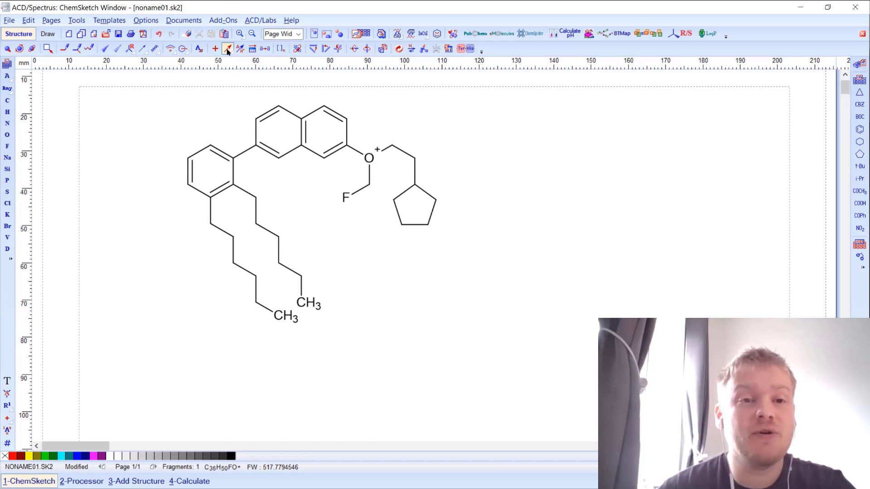
left_click(227, 49)
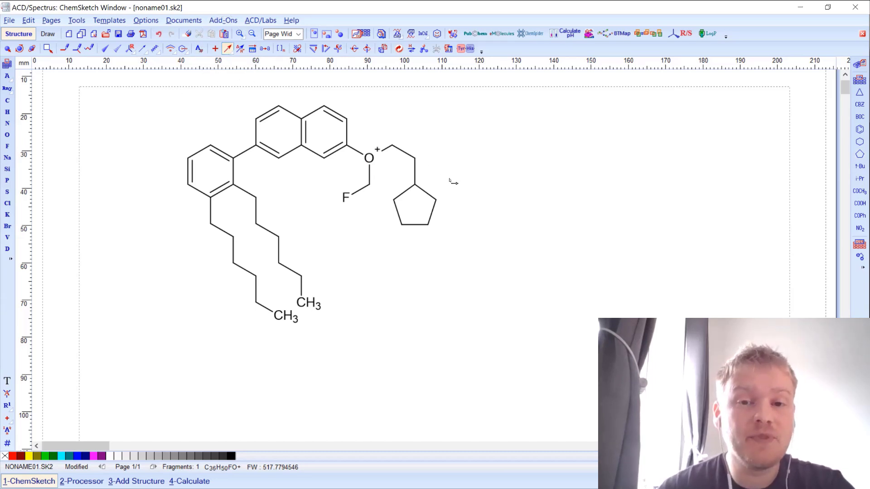
Step: Draw a horizontal reaction arrow right of the molecule and open its Edit Reaction Conditions dialog
left_click_drag(450, 178, 564, 178)
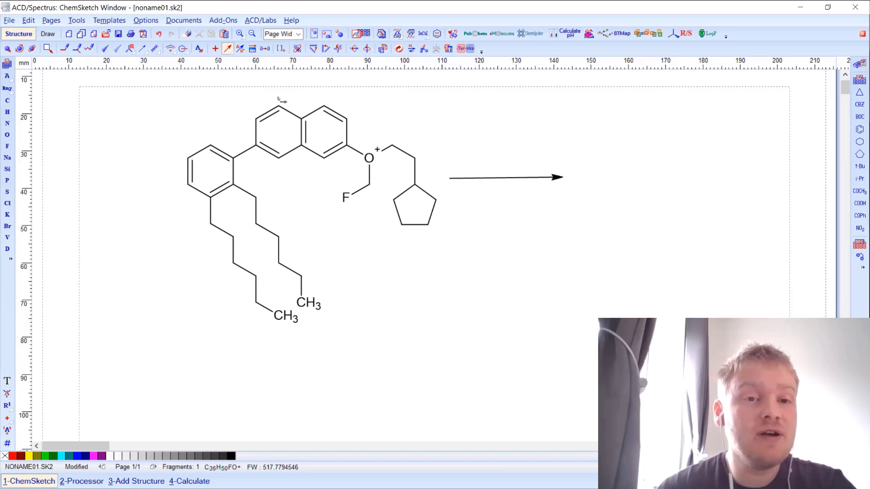
left_click(239, 49)
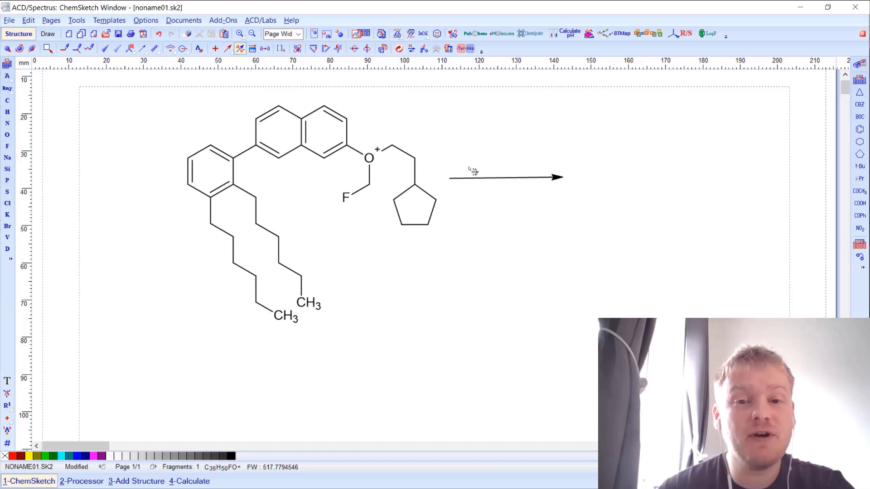
left_click(509, 182)
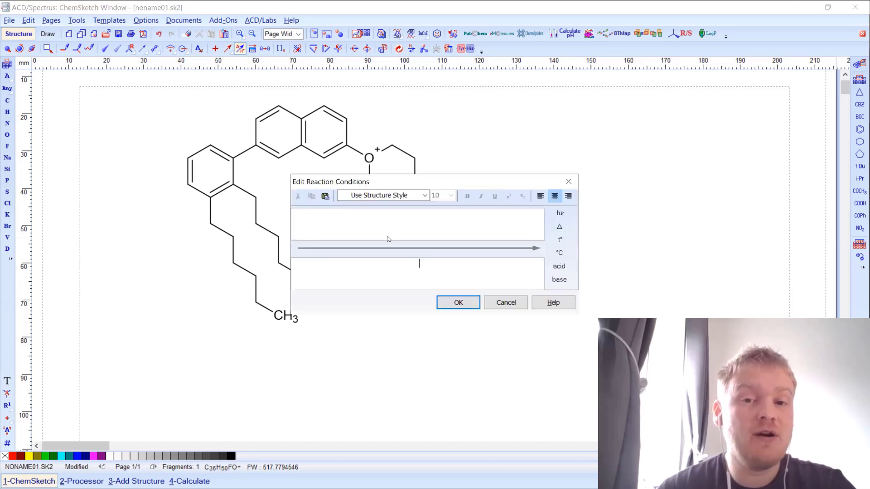
Step: Set the arrow conditions to 'hν, Δ' above and 'acid' below, and apply them
left_click(399, 215)
left_click(428, 218)
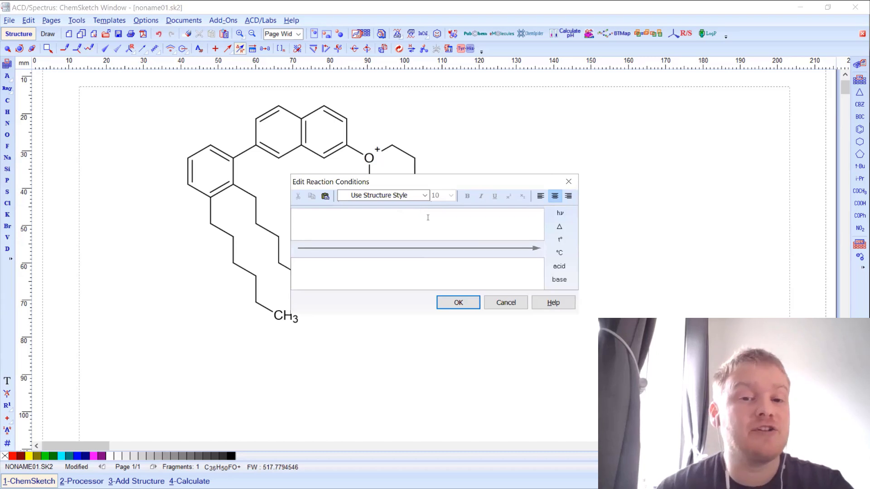
left_click(560, 213)
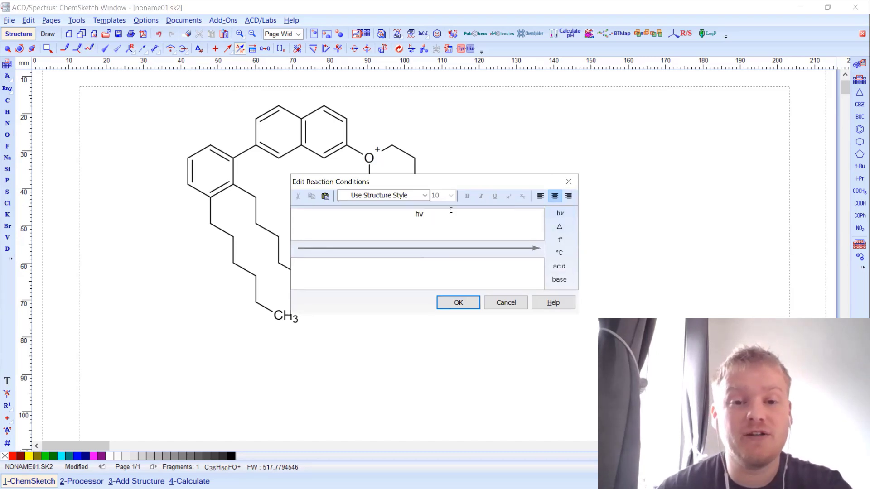
type(",")
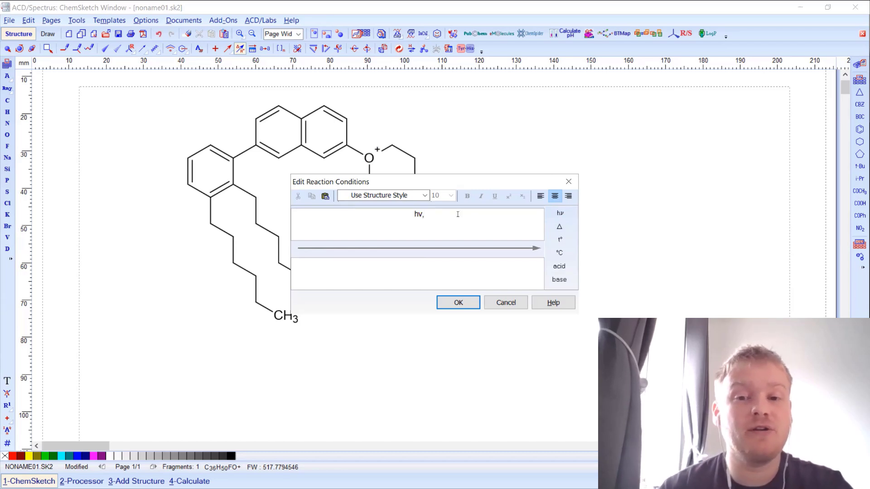
left_click(559, 228)
left_click(534, 271)
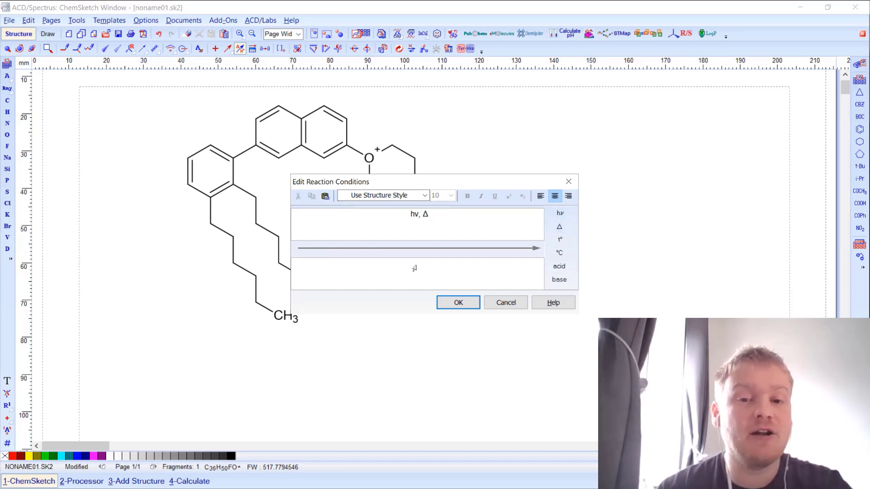
left_click(559, 267)
left_click(455, 303)
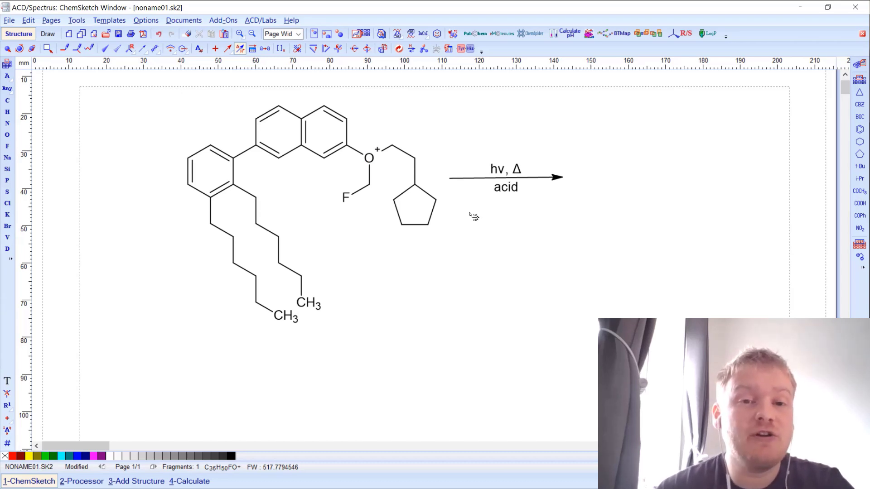
scroll(474, 217, "down", 10)
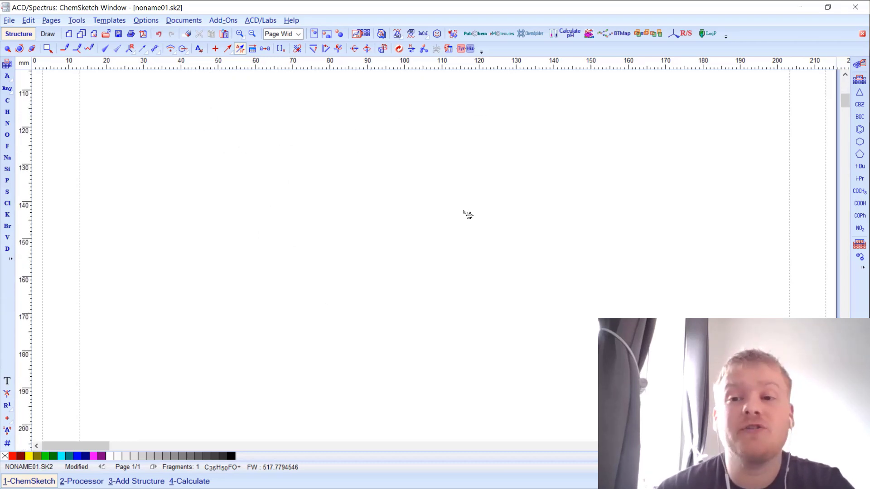
scroll(468, 216, "down", 1)
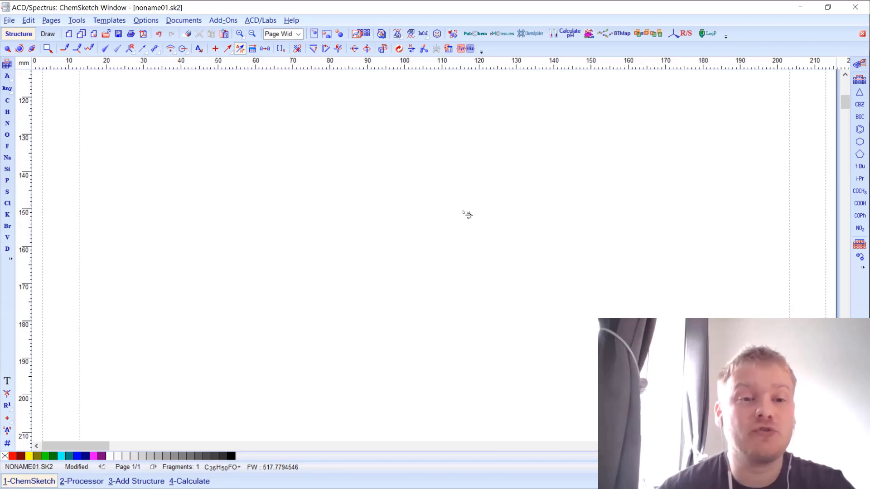
Step: Open the Biosequence Tools panel using the Tyr-His toolbar button
left_click(465, 50)
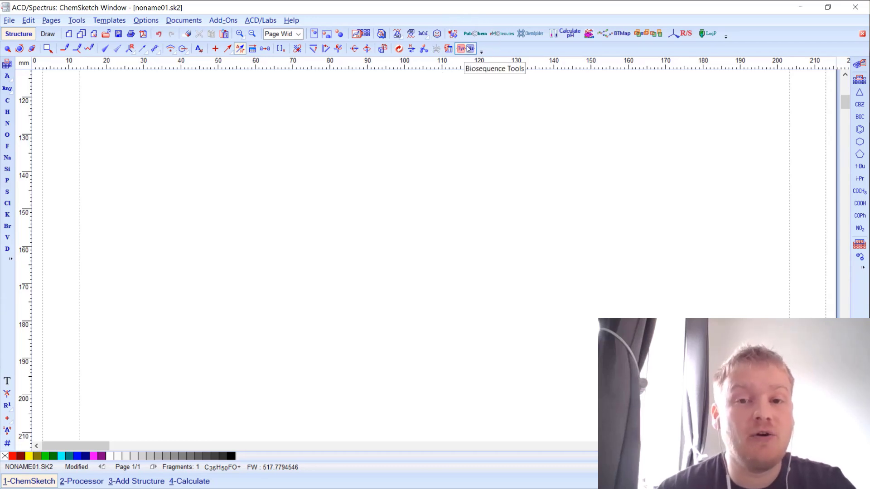
left_click(466, 50)
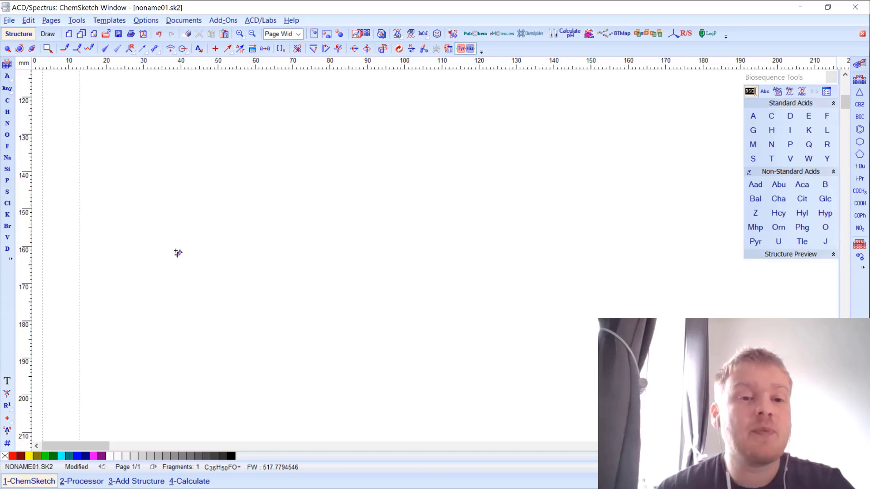
Step: Place a new sequence on the page, insert His from Standard Acids, then type QR
left_click(182, 242)
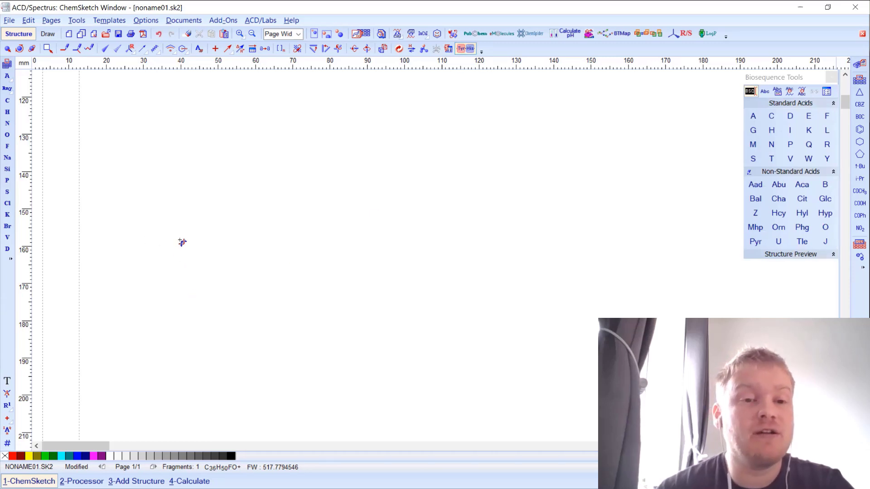
left_click(182, 242)
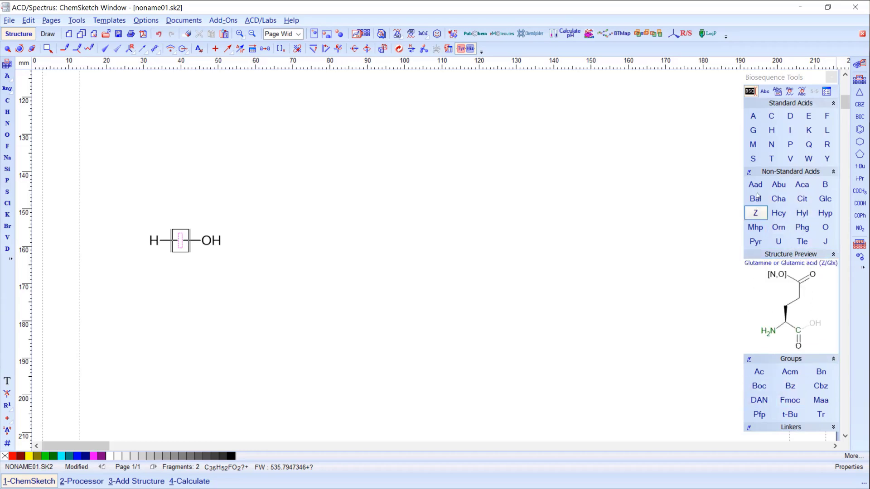
left_click(750, 175)
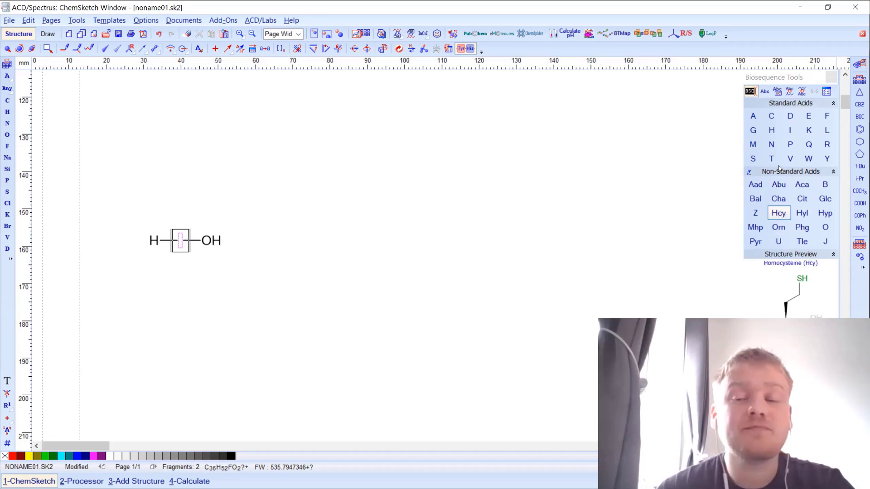
left_click(772, 131)
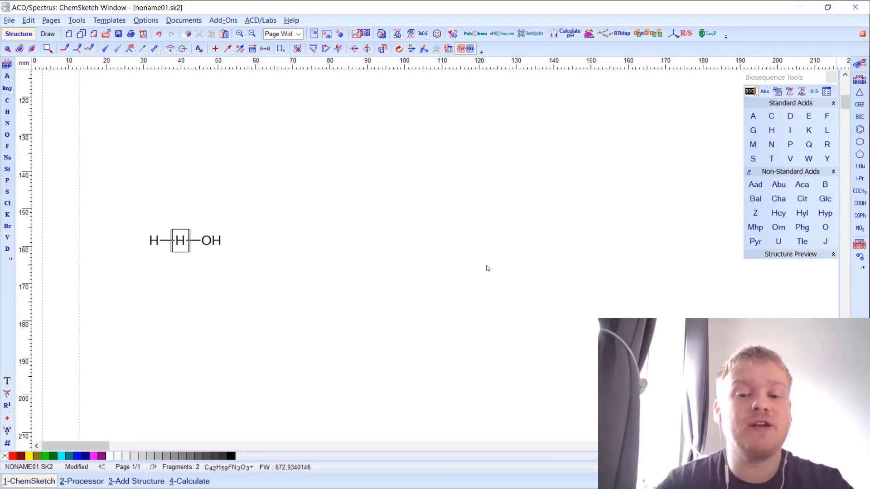
type("QR")
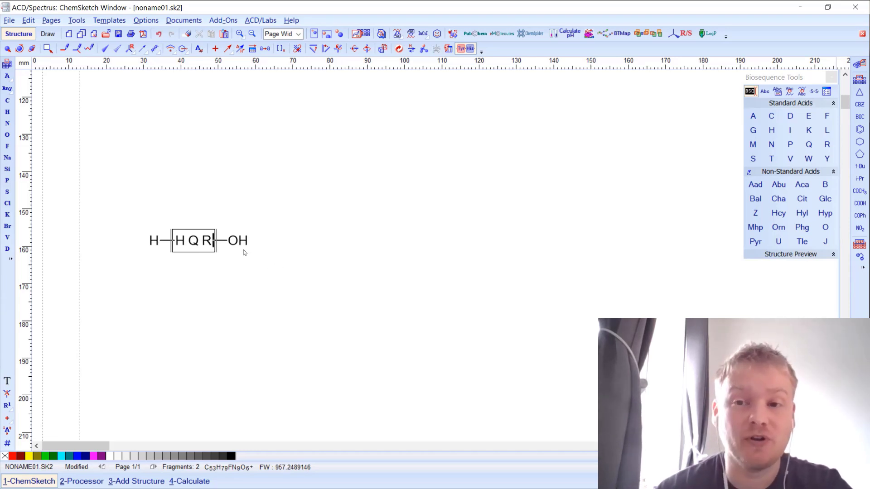
Step: Expand H–HQR–OH as a 120° chain, then Collapse Structure, which raises a 'No amino acids found' warning
left_click(789, 93)
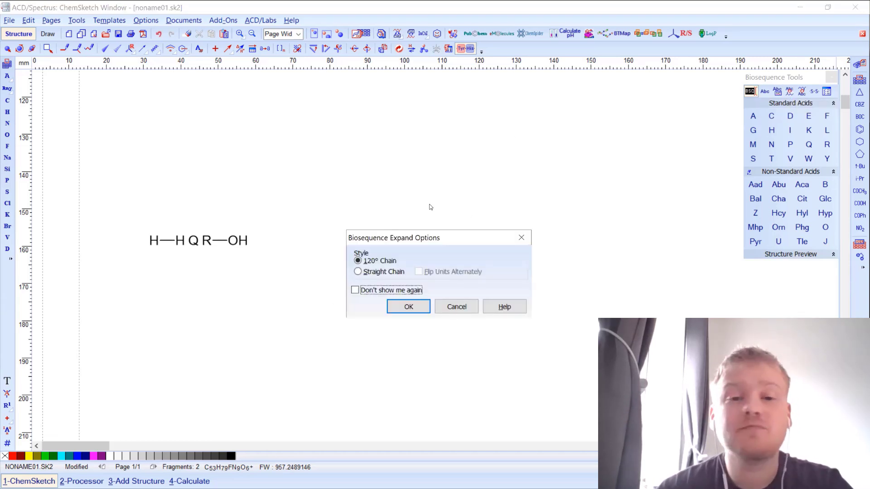
left_click(390, 262)
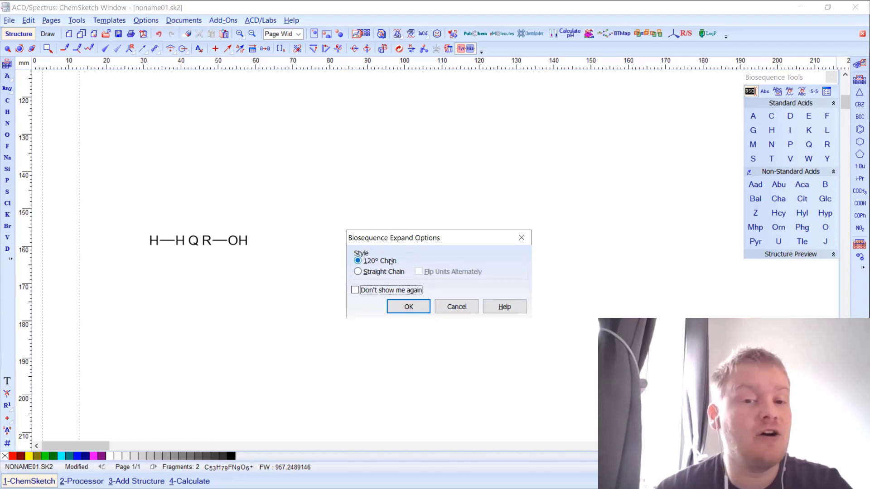
left_click(390, 276)
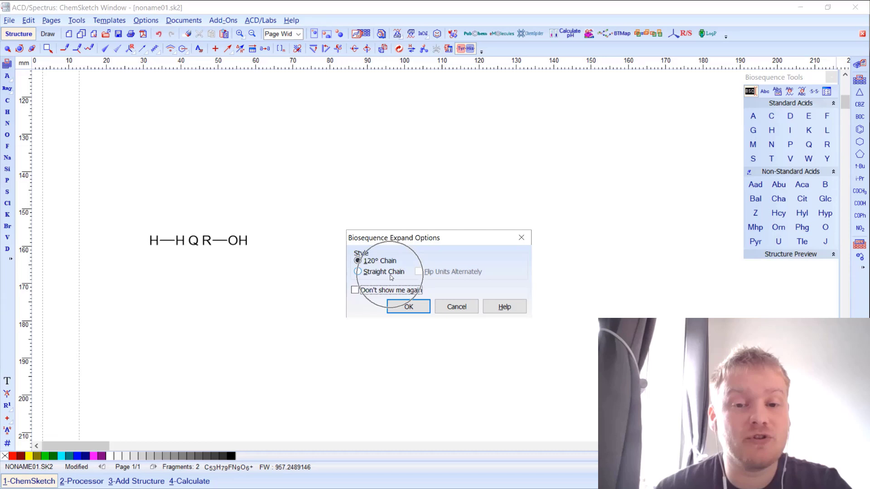
left_click(408, 312)
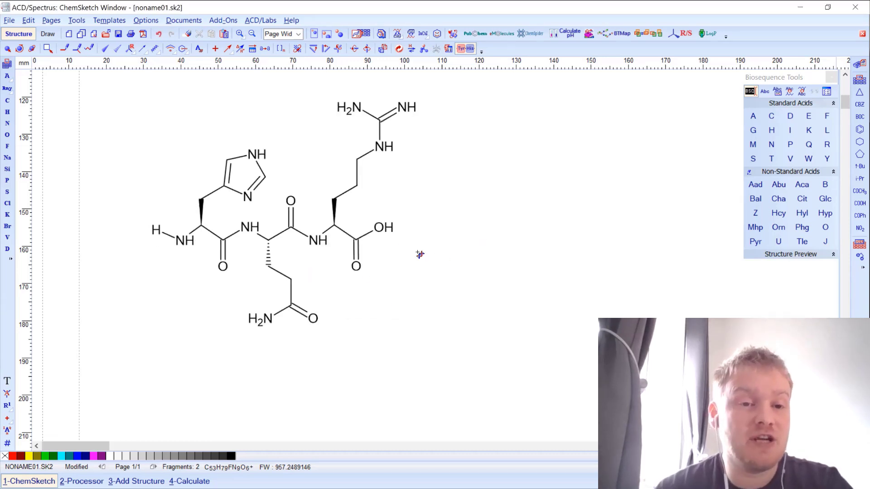
left_click(802, 93)
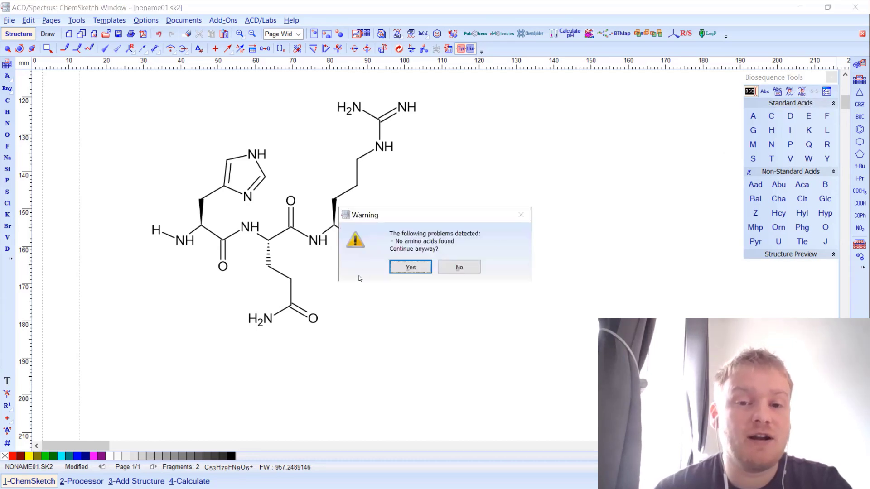
Step: Accept the collapse warning and cap the histidine amine with Fmoc, giving Fmoc–HQR–OH
left_click(408, 267)
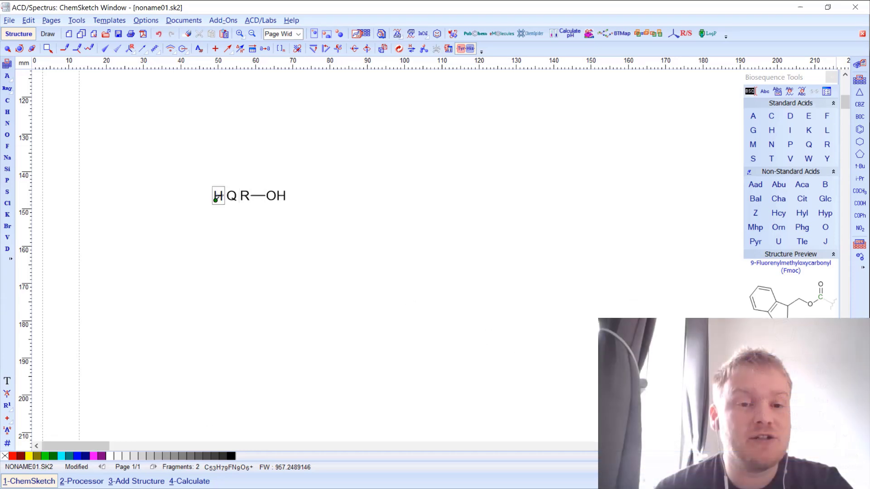
left_click(217, 196)
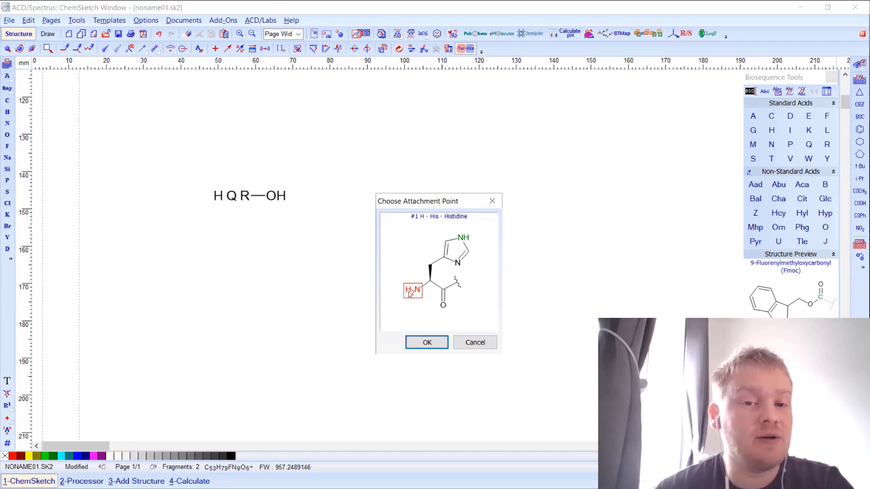
left_click(427, 345)
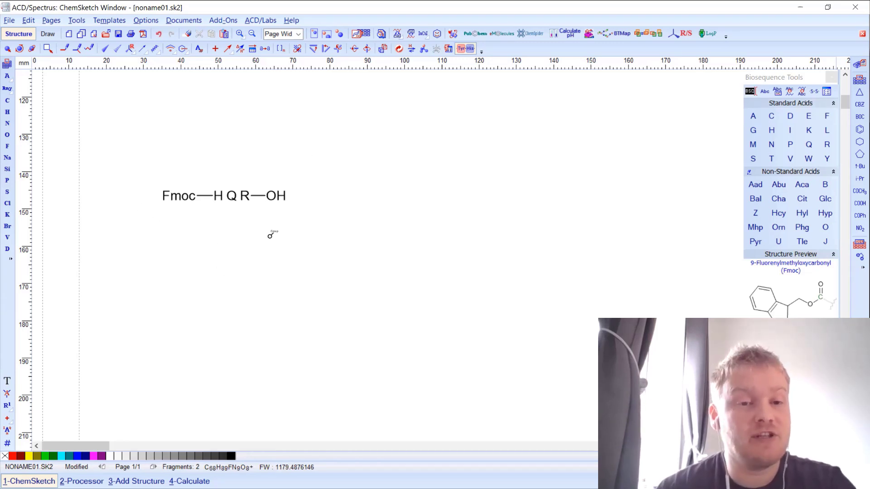
Step: Lasso-select the Fmoc–HQR–OH peptide and generate its IUPAC name via Tools > Generate
left_click(47, 53)
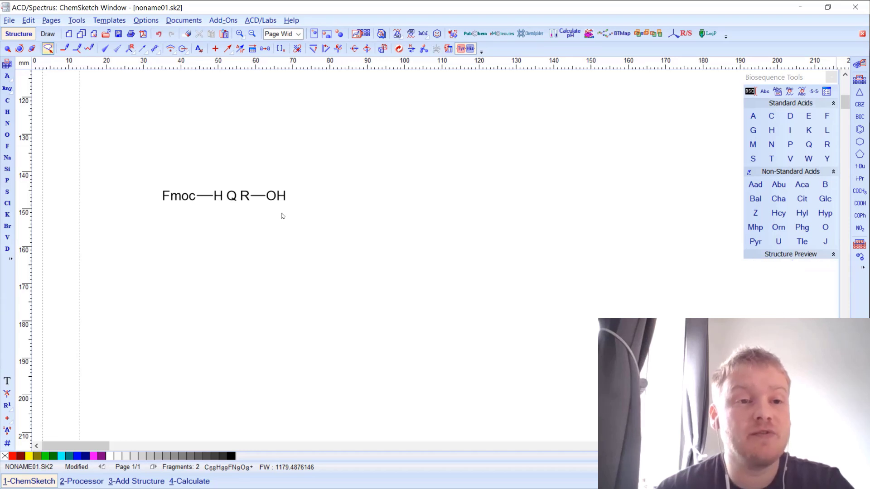
mouse_move(332, 225)
left_mouse_down()
mouse_move(263, 171)
mouse_move(237, 170)
left_mouse_up()
mouse_move(106, 188)
left_mouse_down()
mouse_move(128, 221)
mouse_move(179, 234)
left_mouse_up()
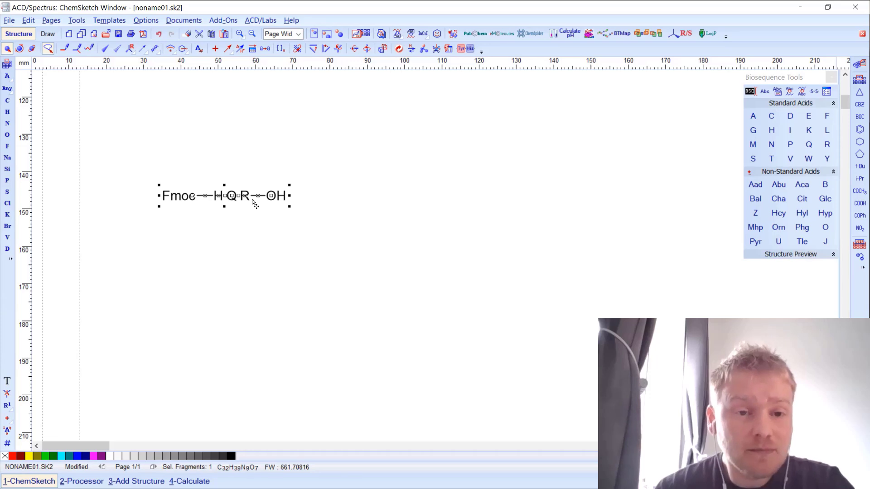
left_click(75, 20)
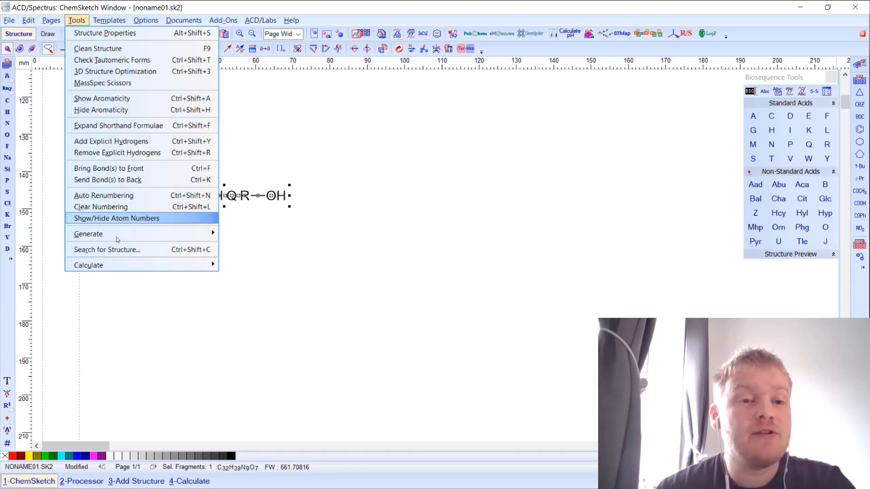
mouse_move(140, 237)
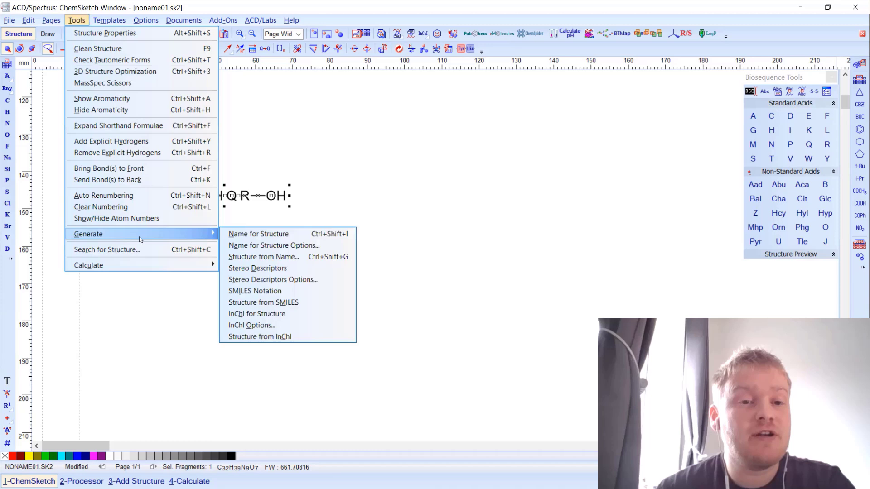
left_click(291, 236)
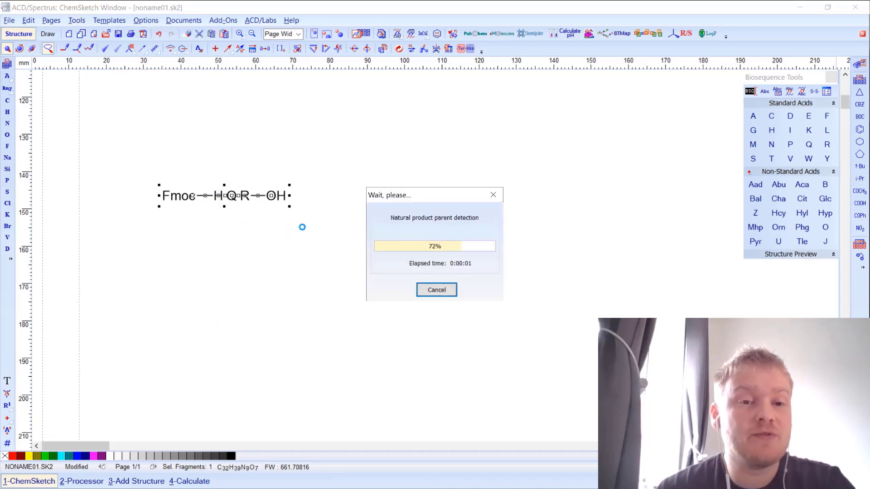
Step: Move the IUPAC name lower beneath the peptide, undo a stray double bond, and reselect the peptide
left_click(252, 201)
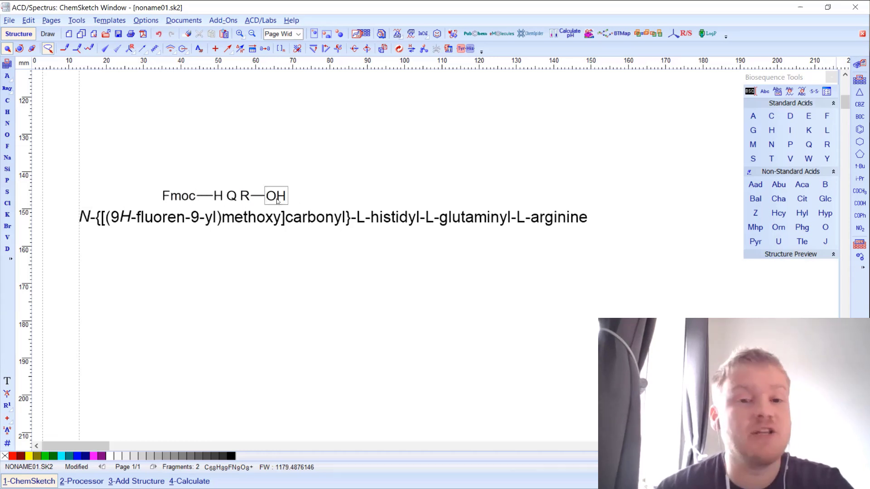
left_click(268, 224)
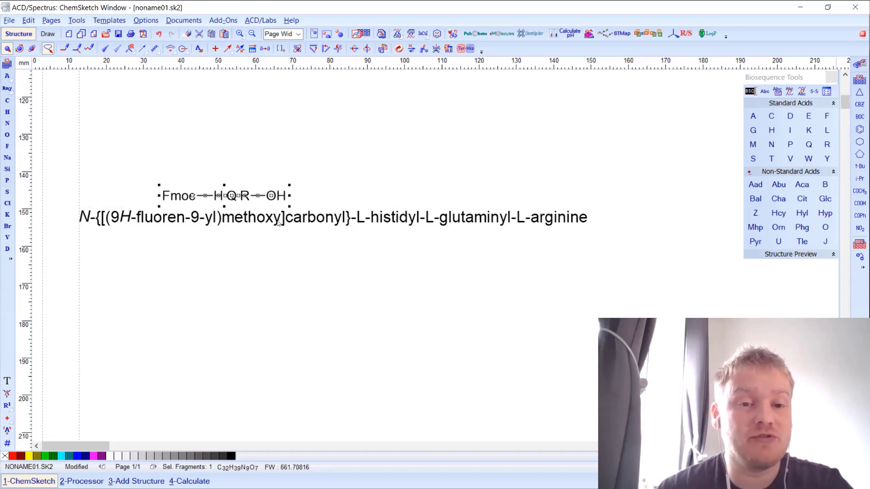
left_click_drag(332, 235, 332, 295)
left_click(174, 181)
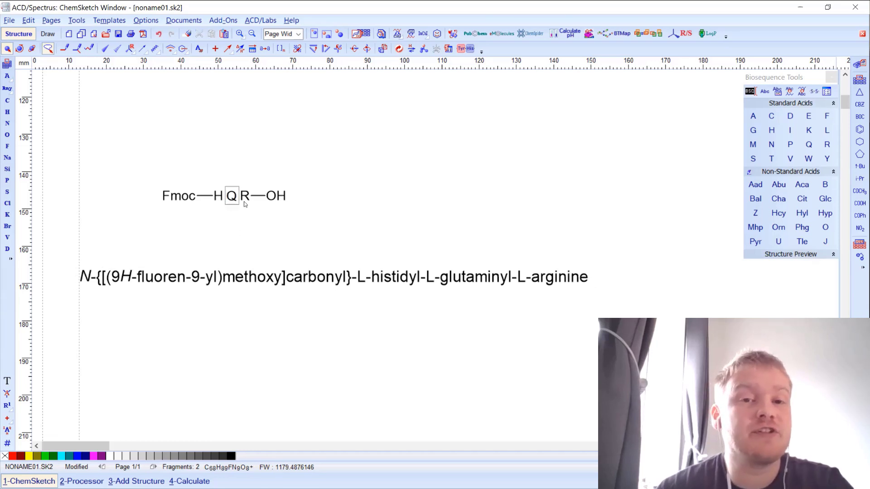
left_click(257, 196)
key("ctrl+z")
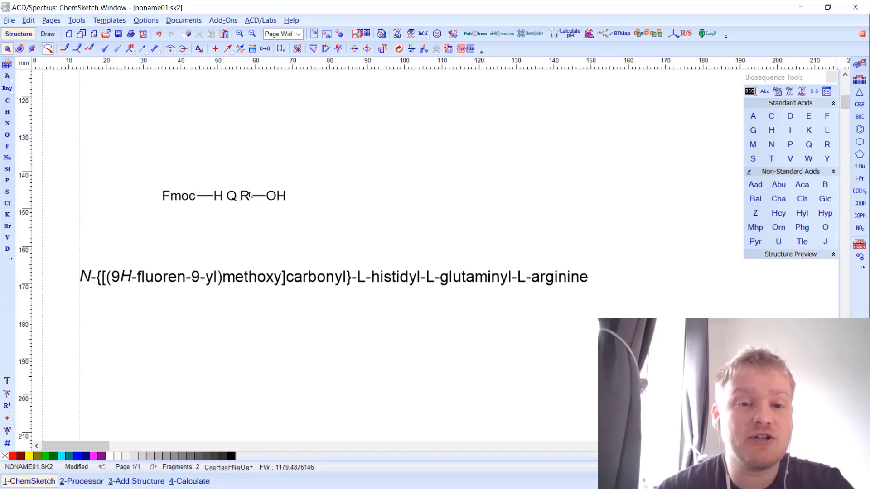
mouse_move(318, 210)
left_mouse_down()
mouse_move(300, 163)
mouse_move(158, 150)
mouse_move(130, 184)
mouse_move(147, 217)
mouse_move(190, 227)
left_mouse_up()
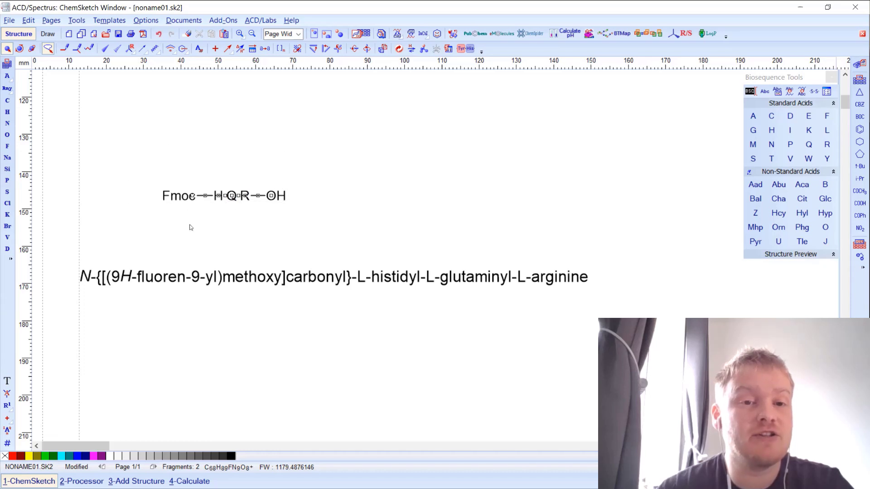
Step: Generate the Fmoc–HQR–OH SMILES string and select the resulting SMILES text
left_click(438, 35)
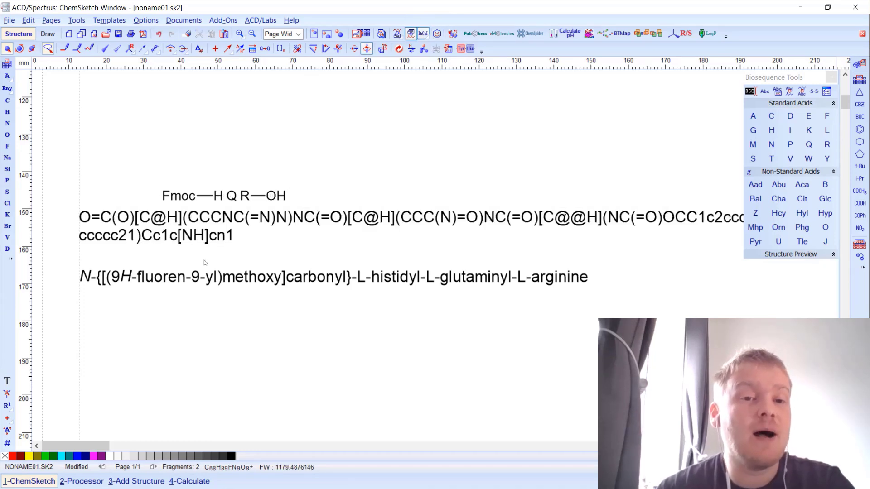
left_click(228, 237)
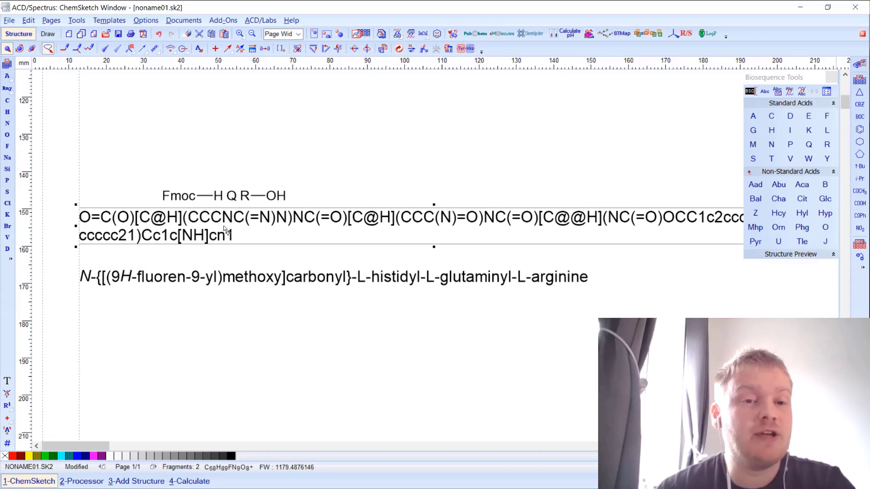
Step: Build the C32H39N9O7 skeletal structure from the selected SMILES and place it below the name
left_click(77, 20)
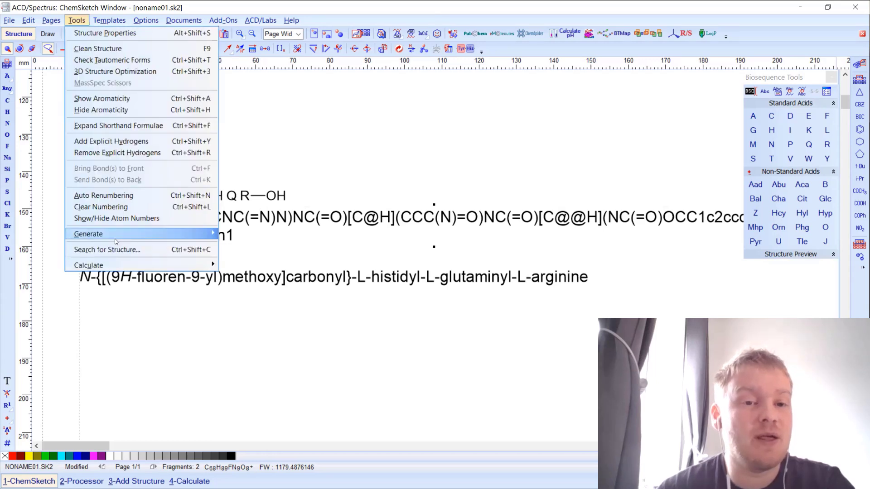
mouse_move(156, 234)
left_click(272, 302)
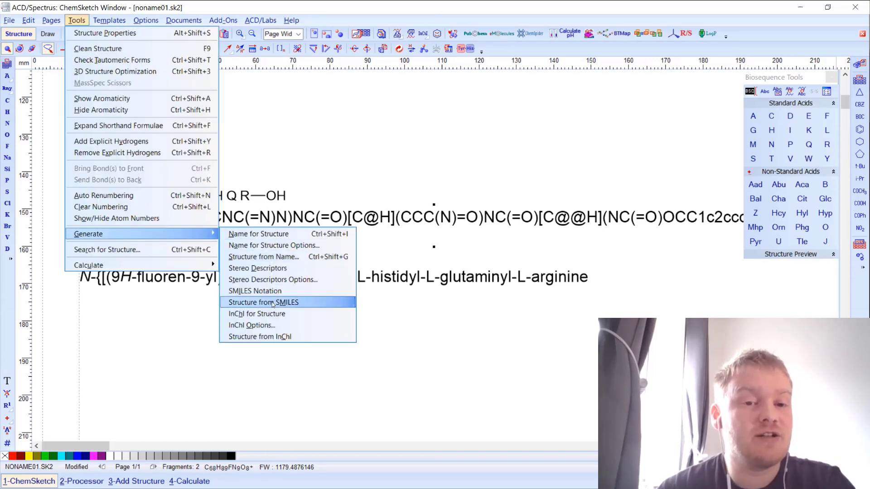
left_click(324, 255)
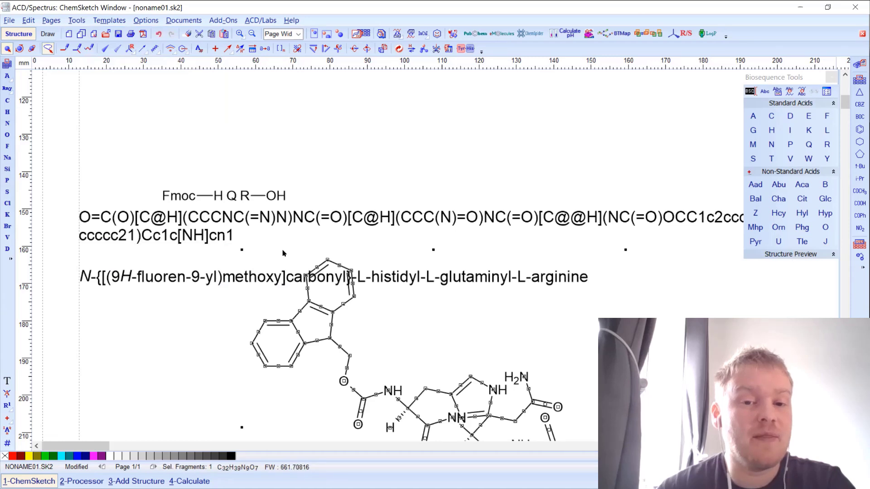
scroll(341, 282, "down", 2)
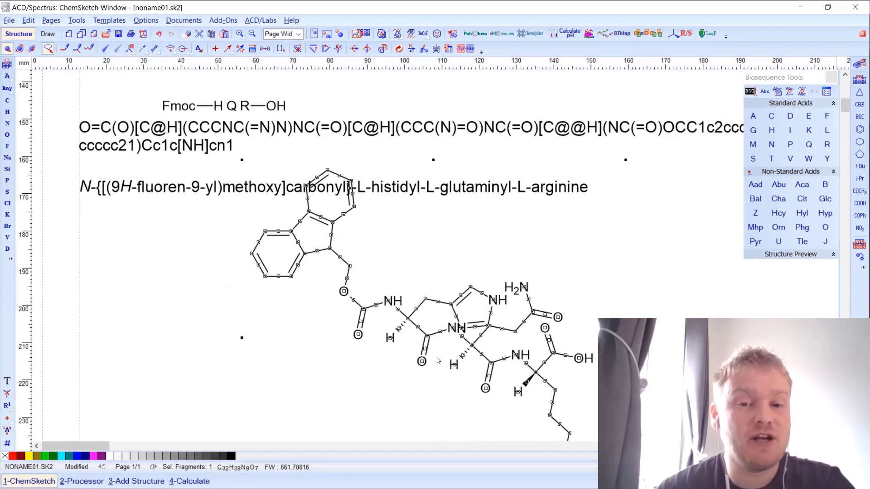
scroll(453, 270, "down", 2)
scroll(449, 186, "down", 1)
scroll(380, 213, "up", 1)
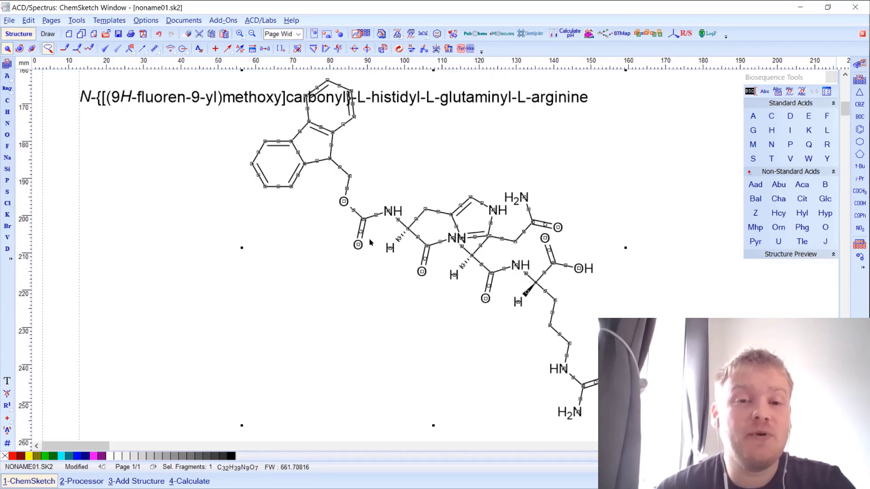
scroll(369, 243, "down", 1)
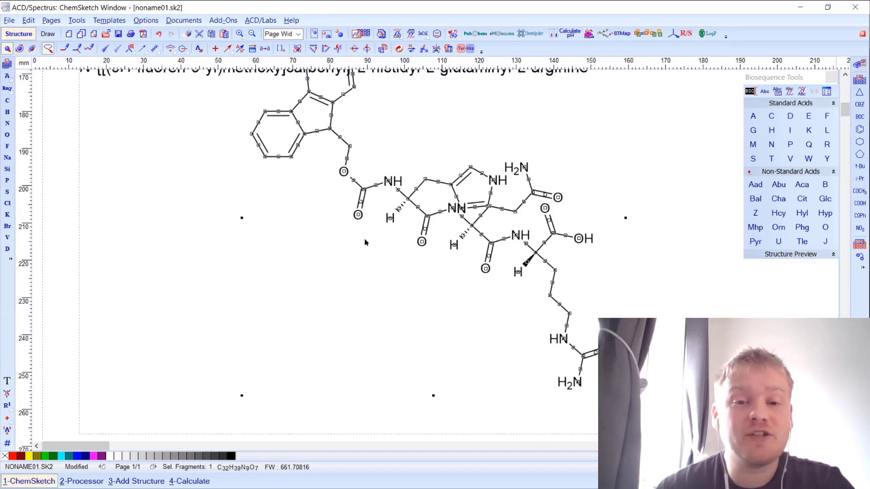